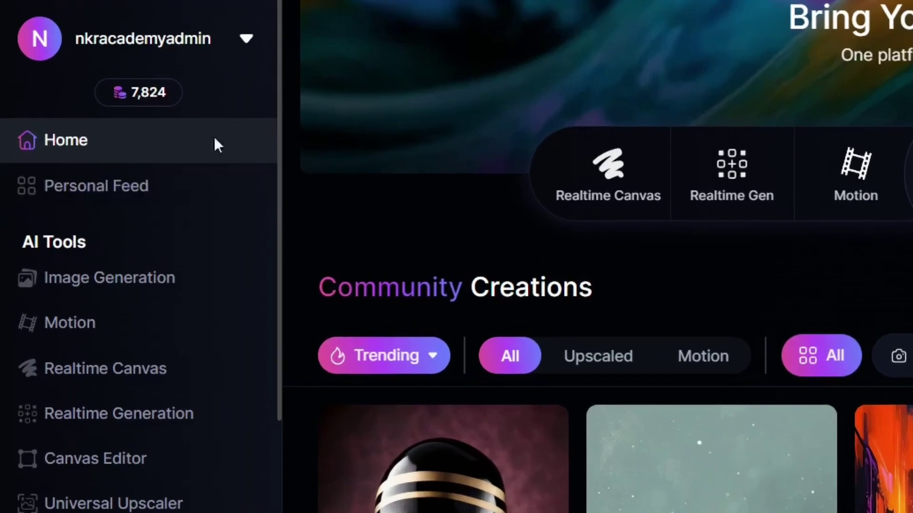
Step: Enter a short fierce-tiger-in-jungle prompt and expand it into a detailed description with Improve Prompt
click(108, 278)
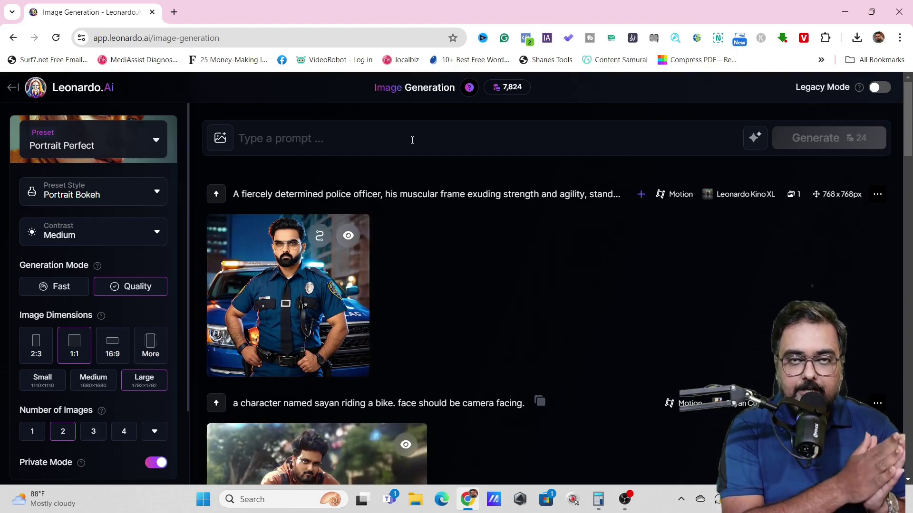
click(412, 140)
text(a)
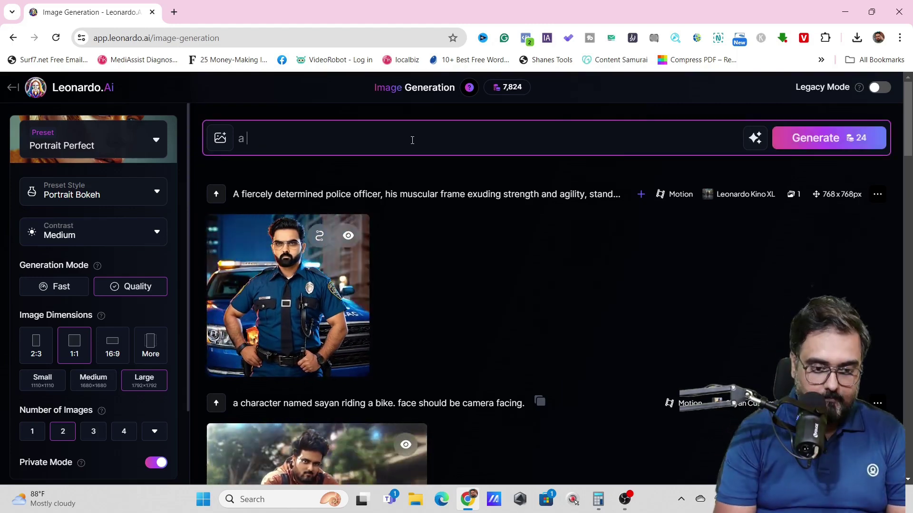
text(a fierce tiger in a dense jungle. the tiger should face the camera)
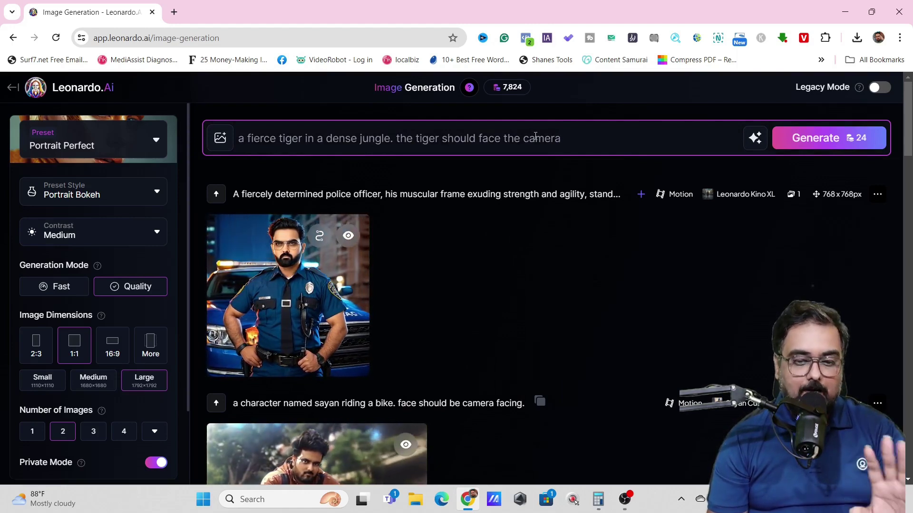
click(755, 138)
click(645, 197)
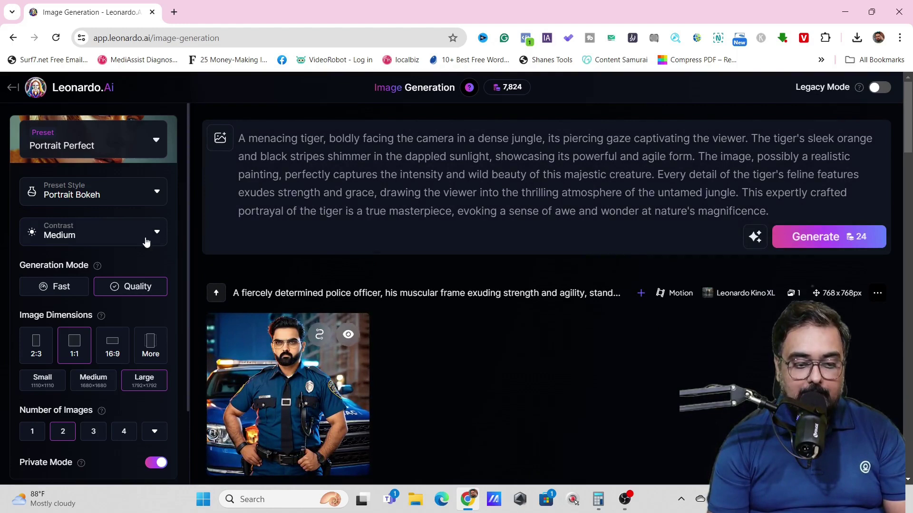
click(132, 146)
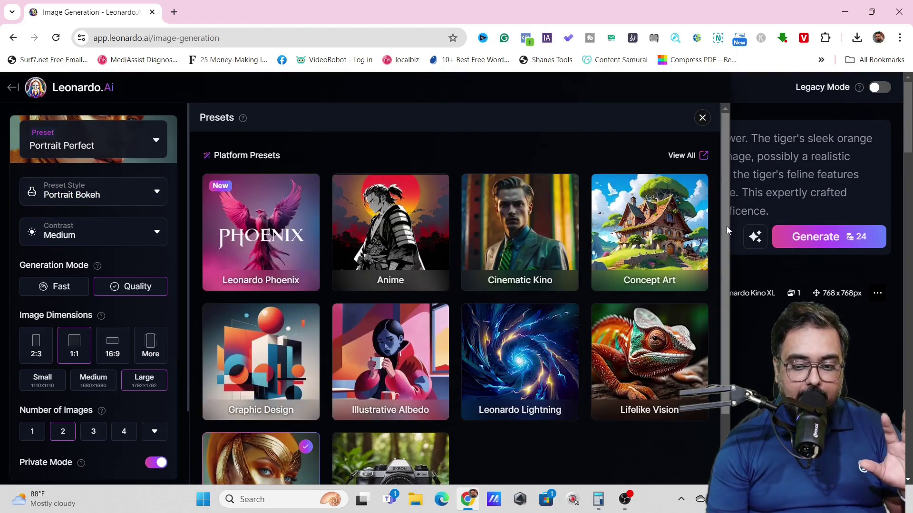
scroll(457, 286, down, 2)
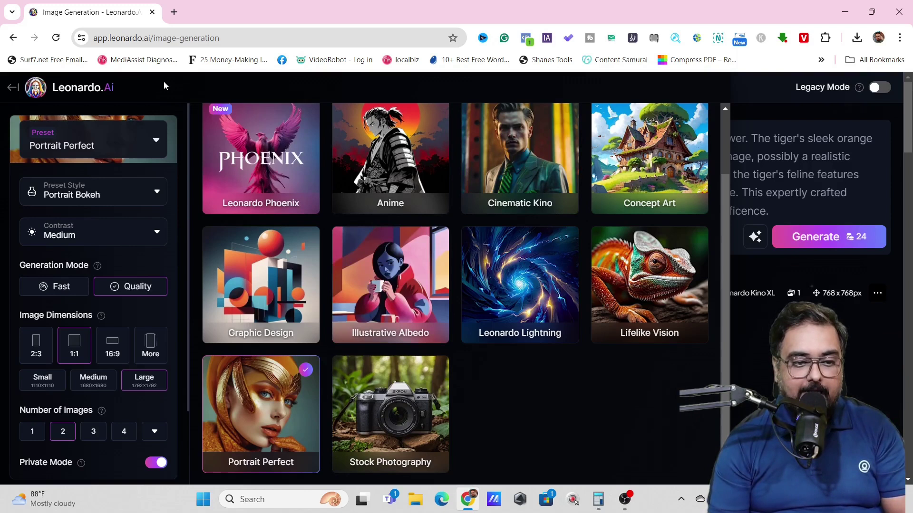
click(156, 196)
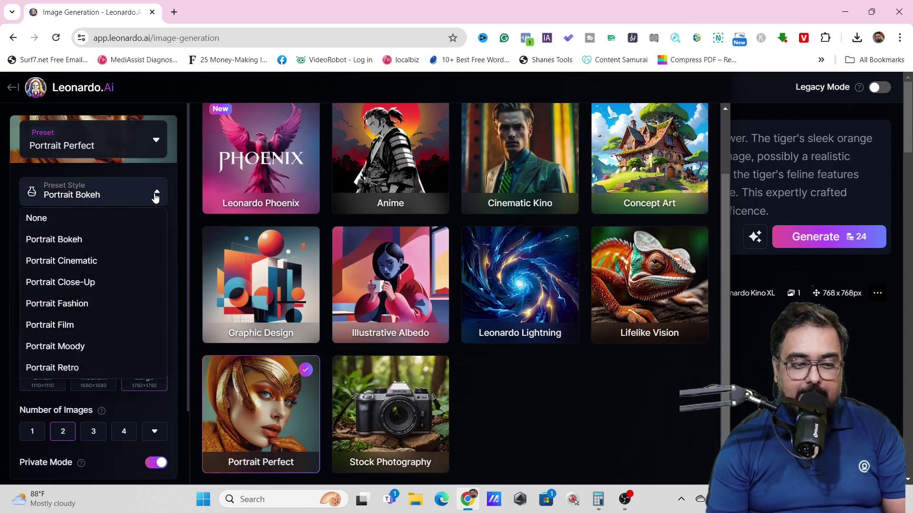
click(181, 192)
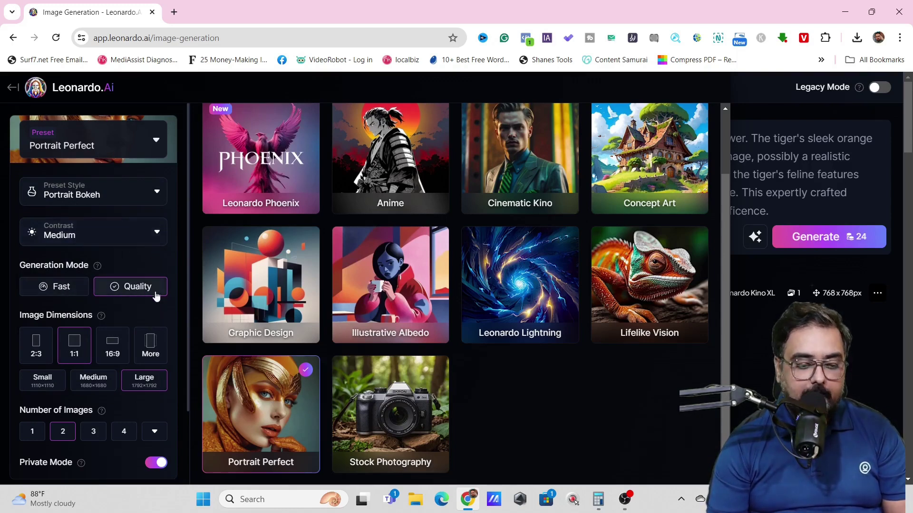
scroll(188, 290, down, 2)
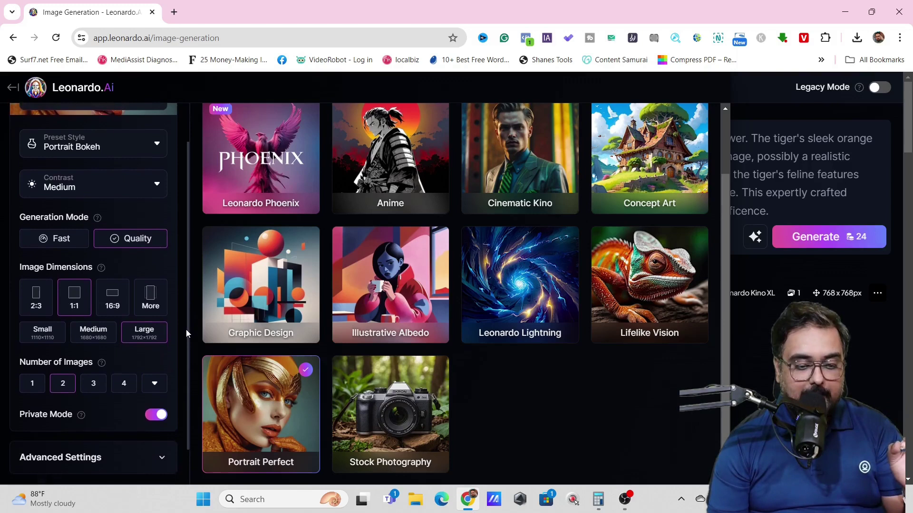
scroll(186, 330, down, 2)
scroll(185, 364, down, 1)
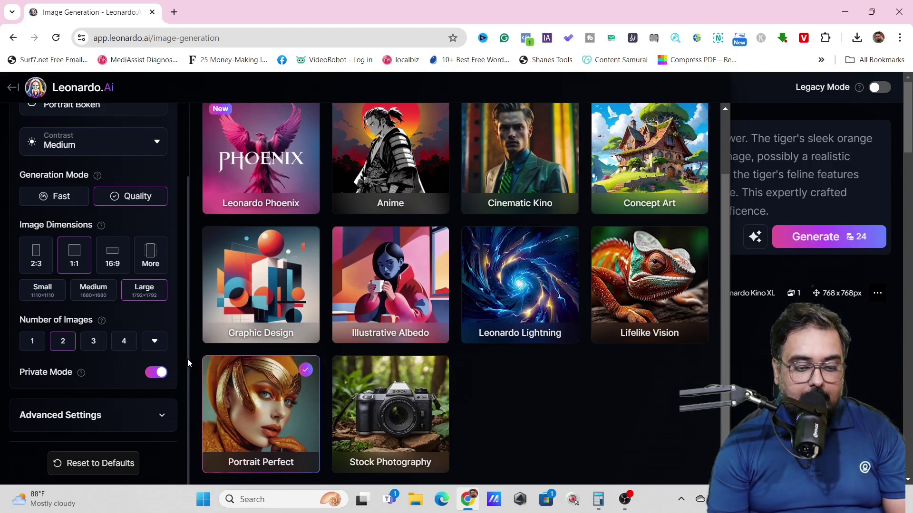
Step: Generate two tiger images from the enhanced prompt and preview the second one enlarged
click(762, 109)
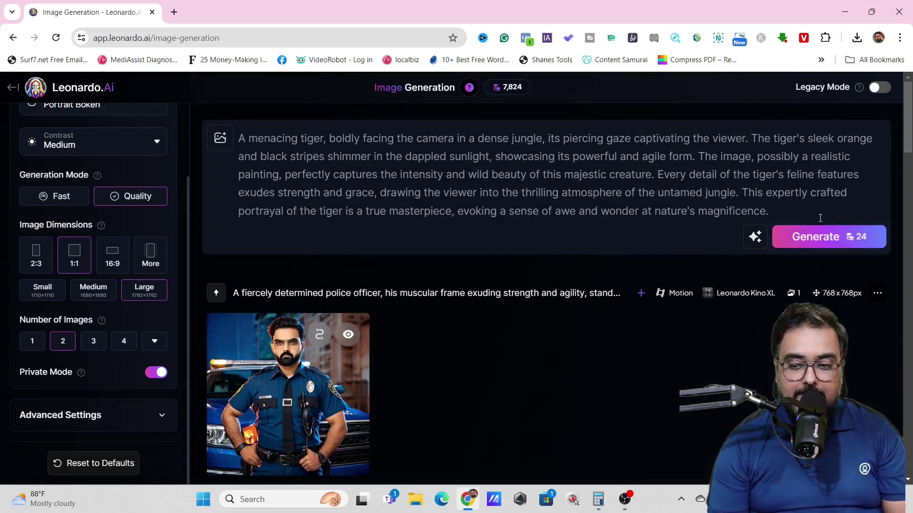
click(811, 236)
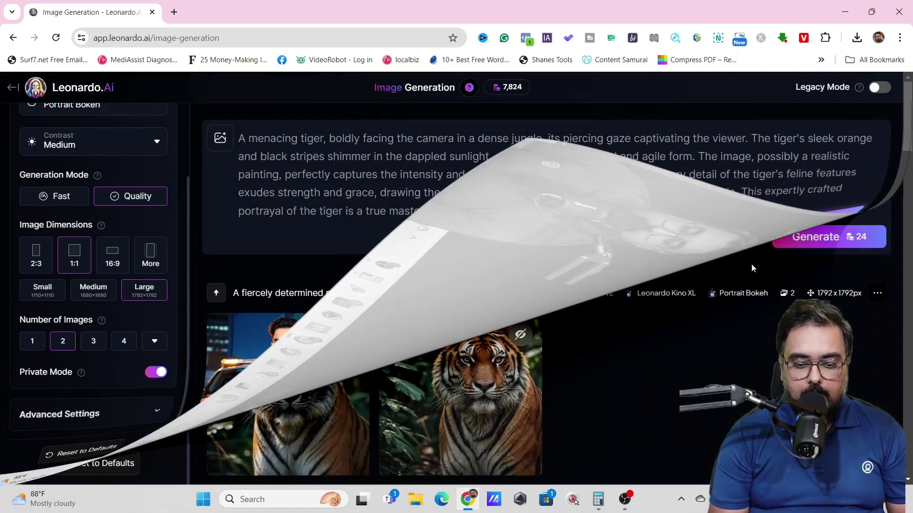
click(472, 368)
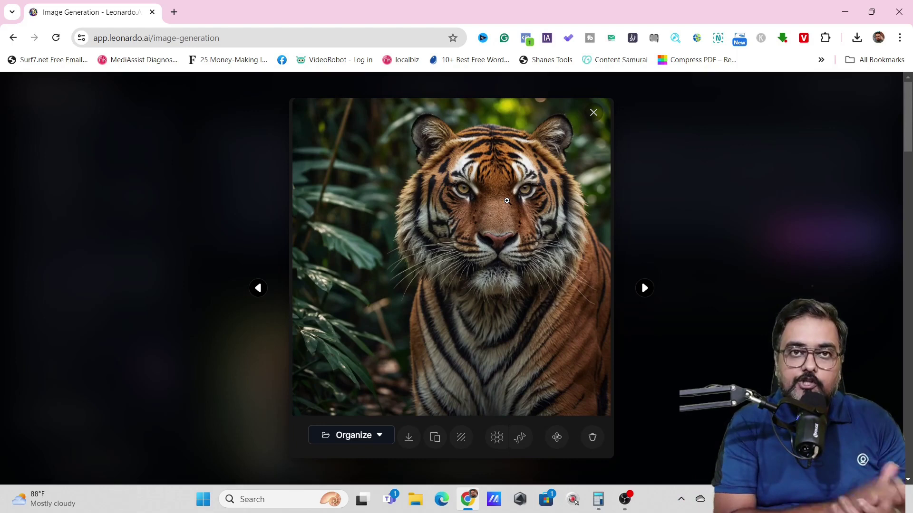
click(675, 206)
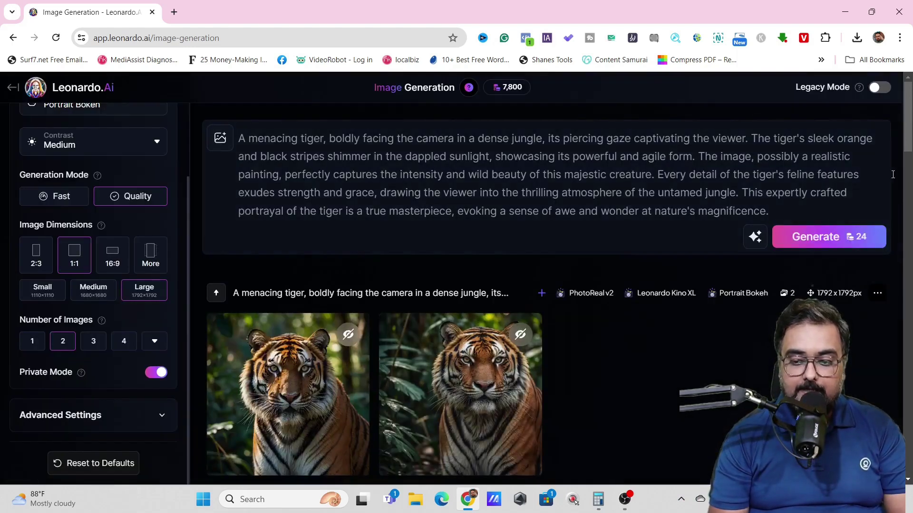
scroll(457, 285, down, 3)
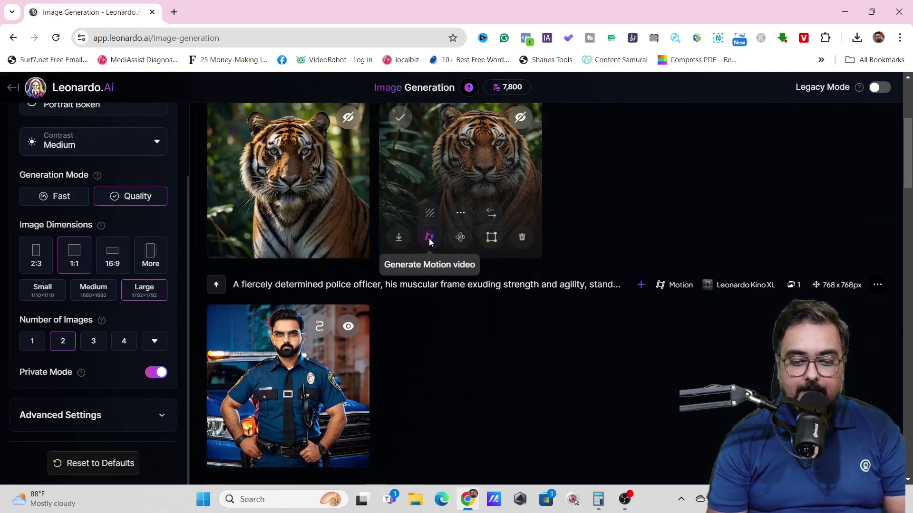
Step: Generate a Motion Strength 6 video from the second tiger image and view the generation
click(430, 238)
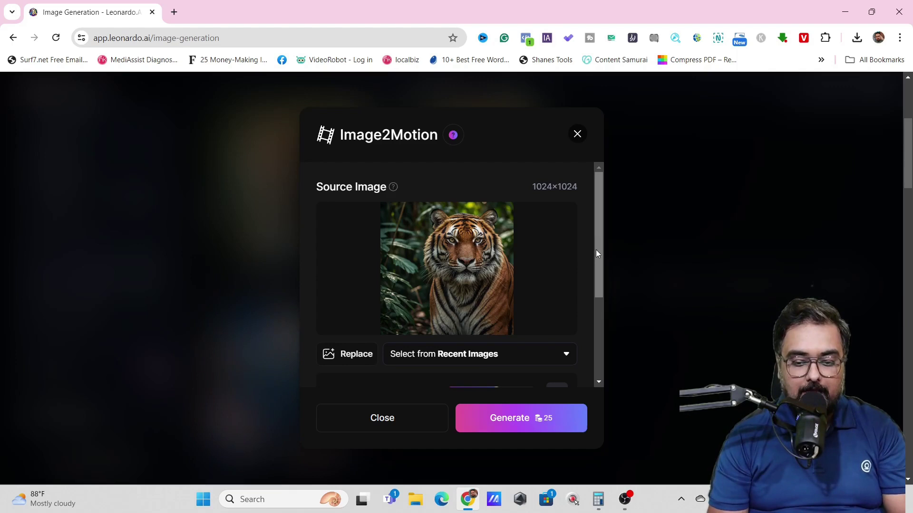
drag(598, 254, 600, 321)
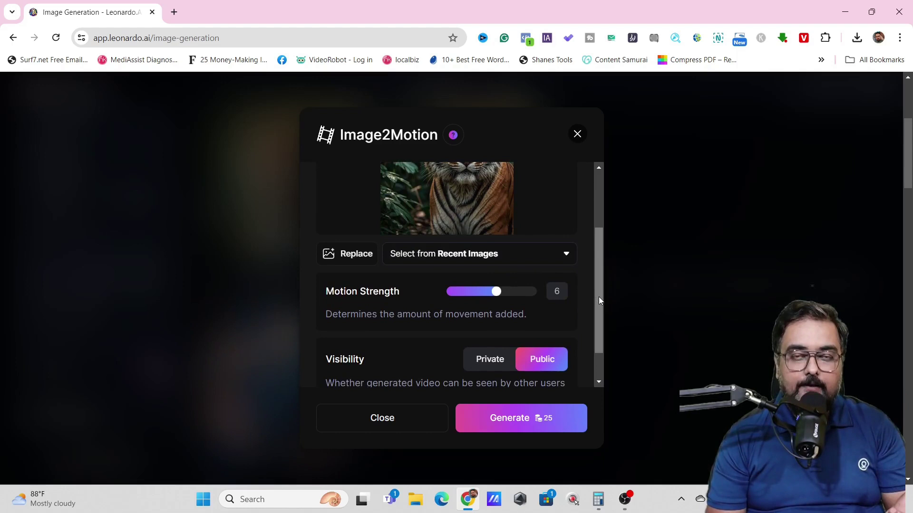
drag(598, 298, 599, 321)
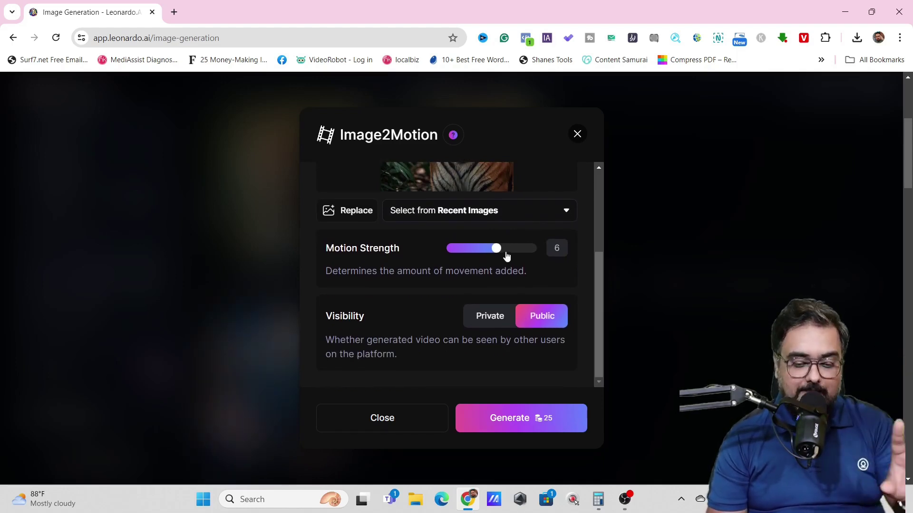
click(524, 419)
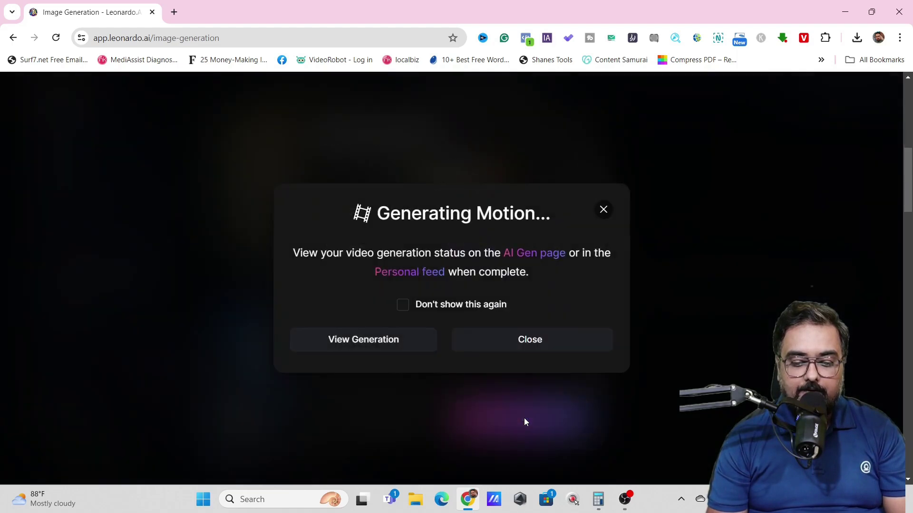
click(400, 342)
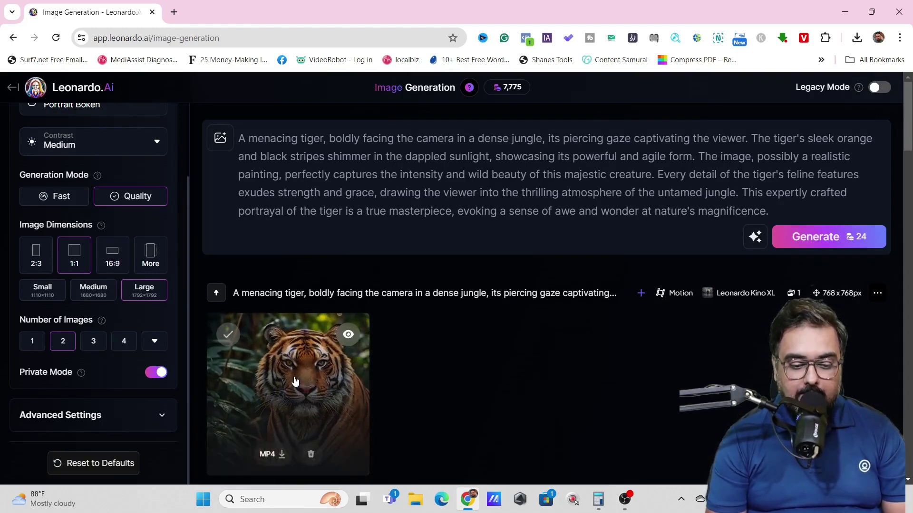
click(295, 381)
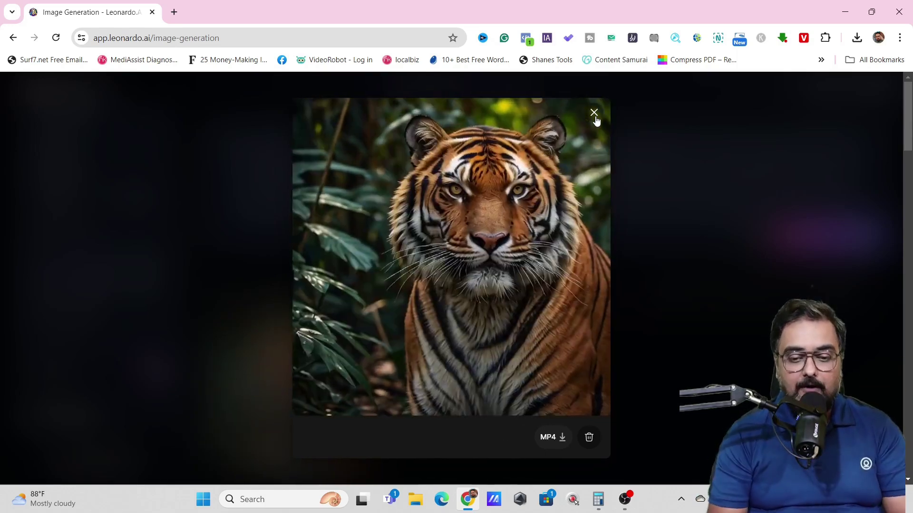
click(594, 114)
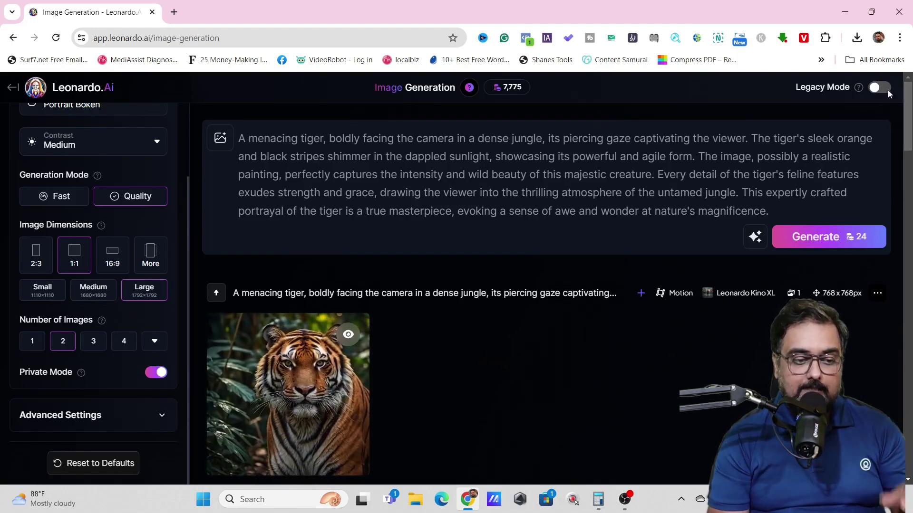
click(14, 88)
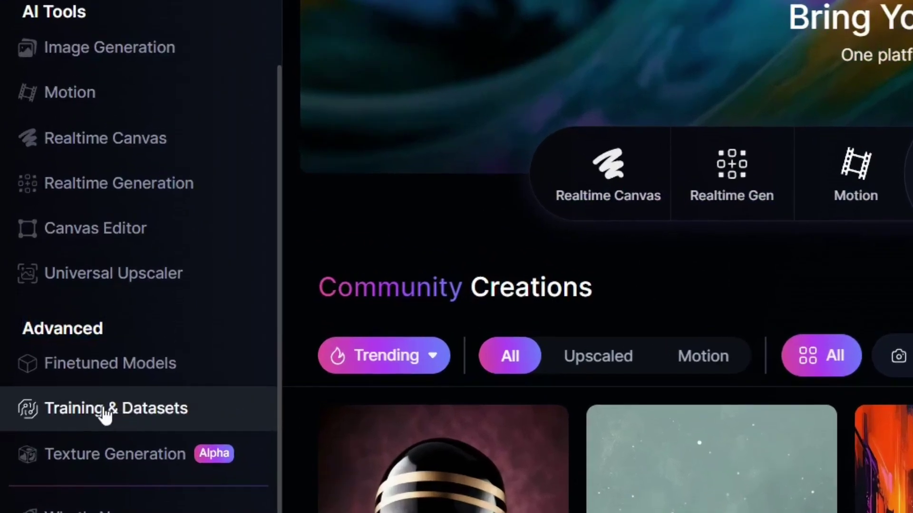
Step: Review the Sayan Custom dataset under Training & Datasets, then return to Image Generation
click(106, 413)
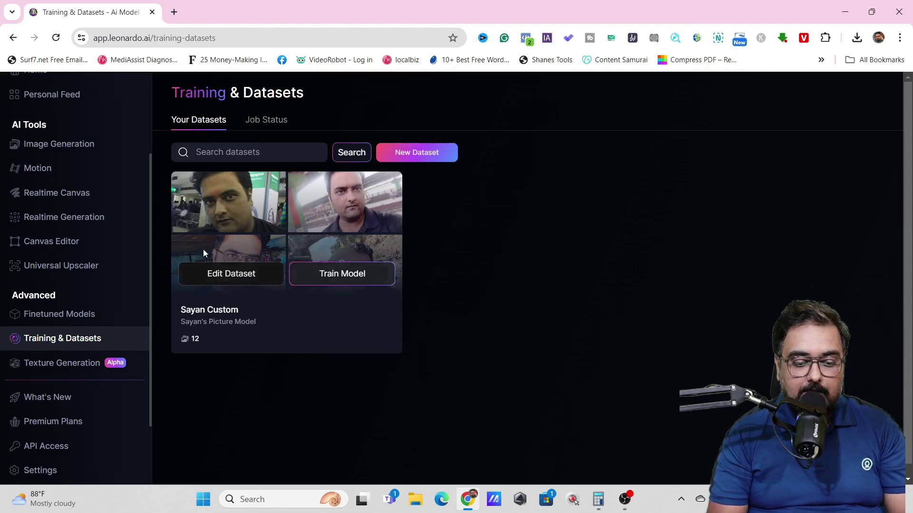
click(79, 152)
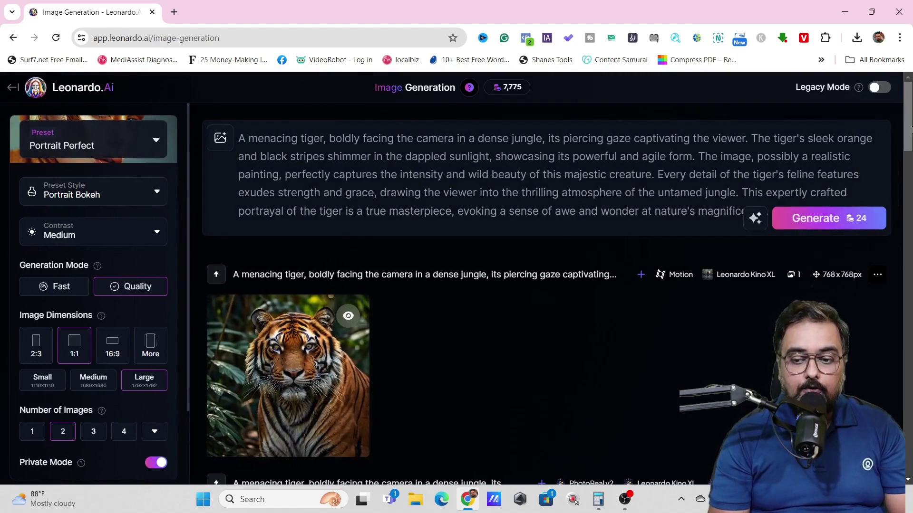
scroll(457, 321, down, 5)
scroll(457, 320, down, 3)
scroll(457, 285, down, 4)
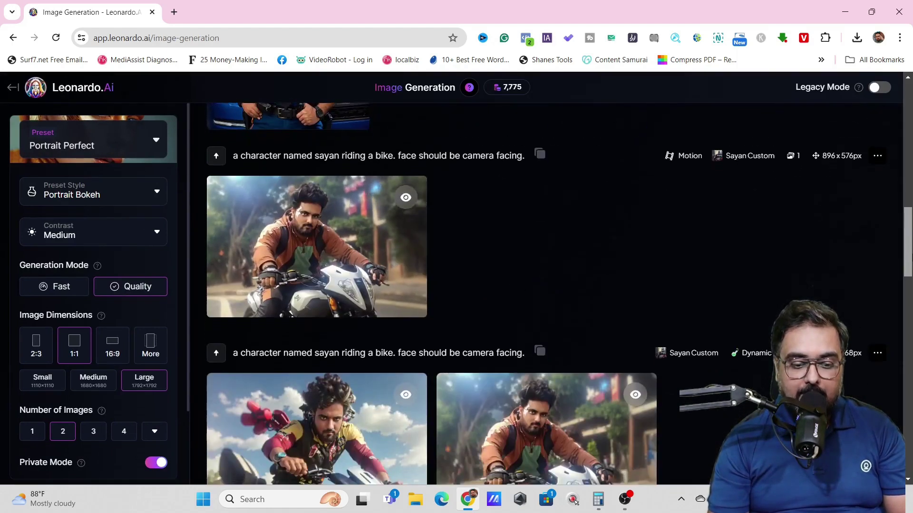
scroll(456, 286, down, 3)
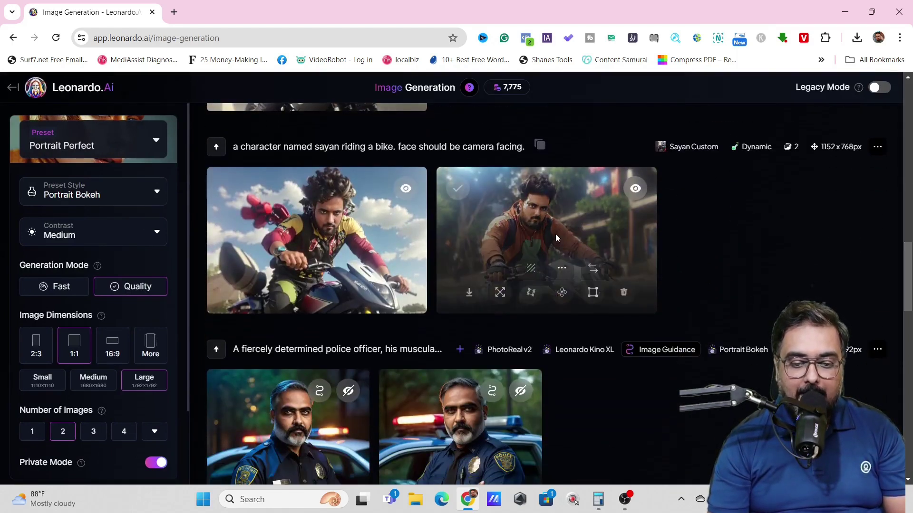
click(556, 234)
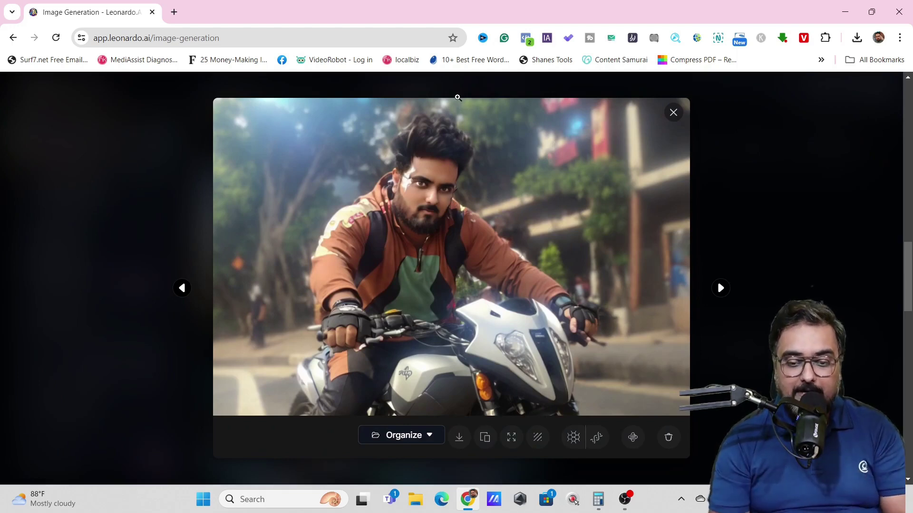
click(673, 115)
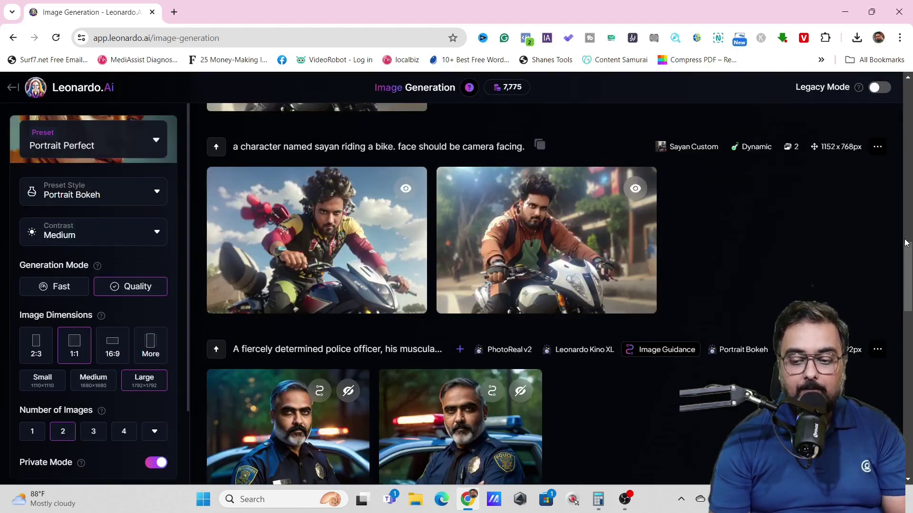
scroll(457, 250, up, 4)
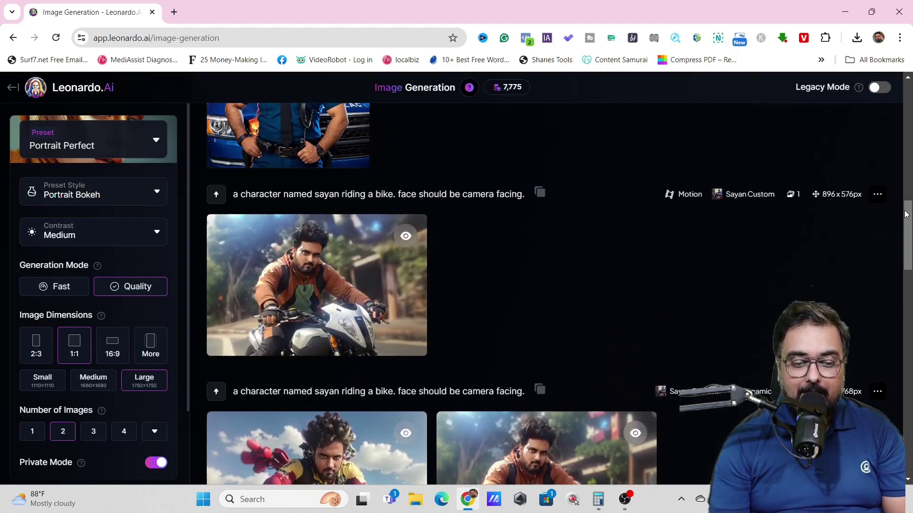
click(314, 274)
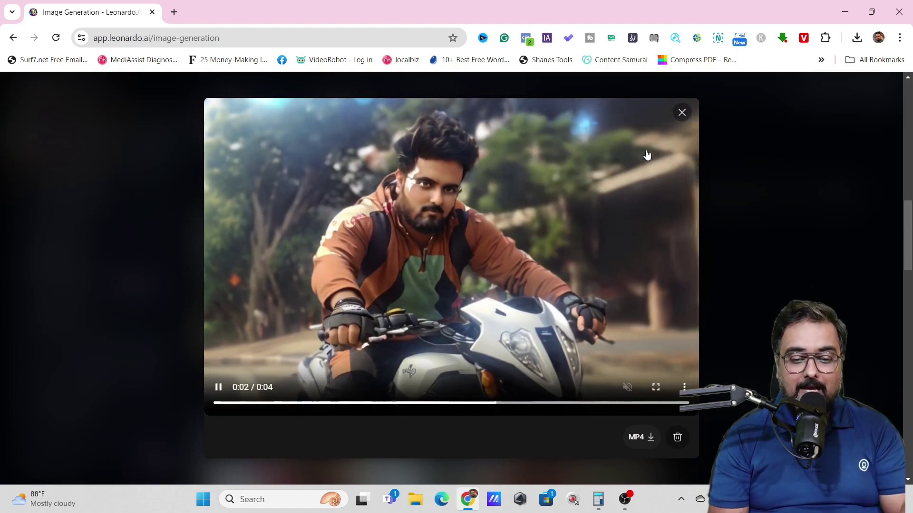
click(681, 114)
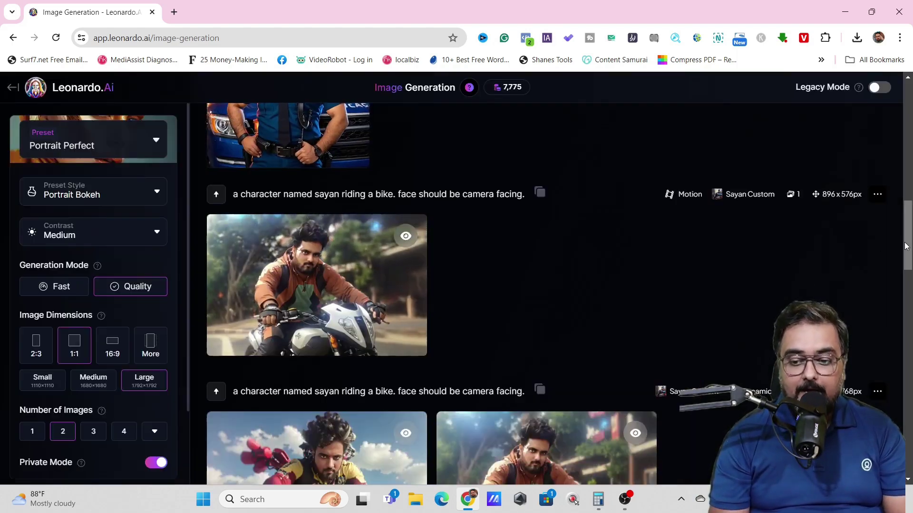
scroll(906, 246, up, 3)
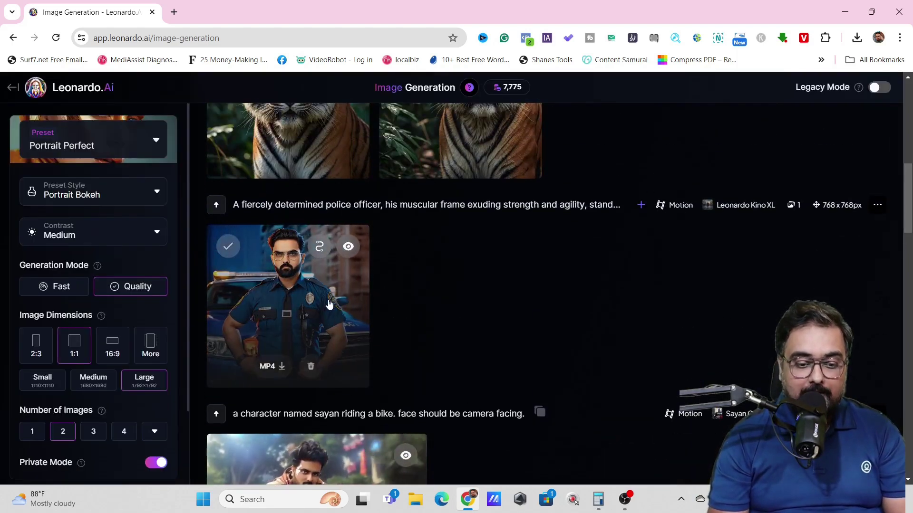
click(328, 303)
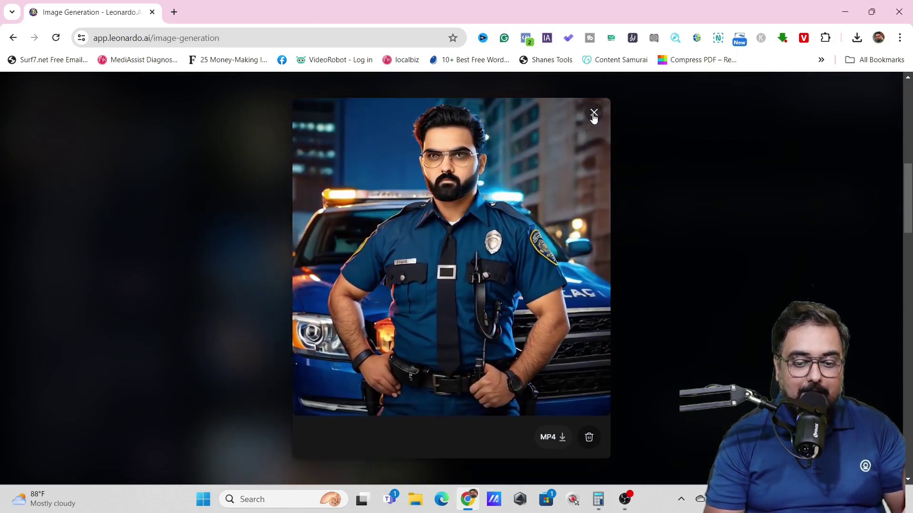
click(595, 116)
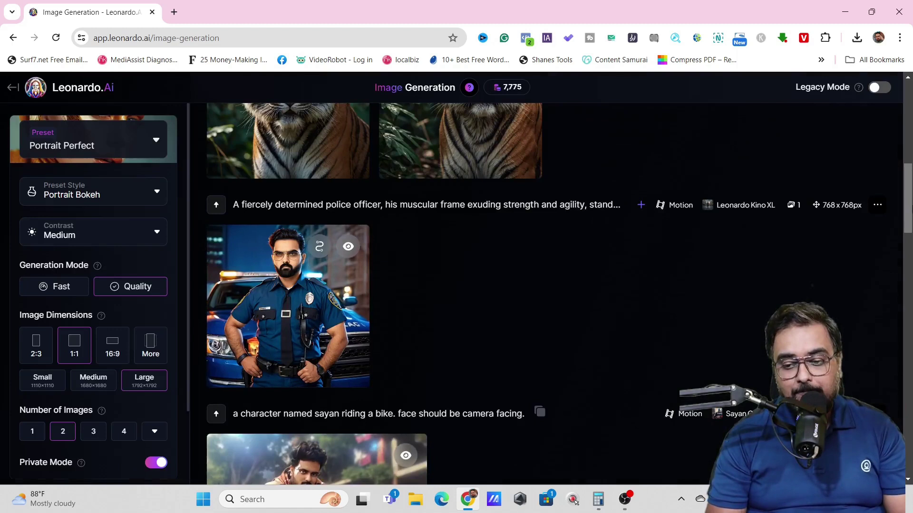
drag(908, 205, 907, 335)
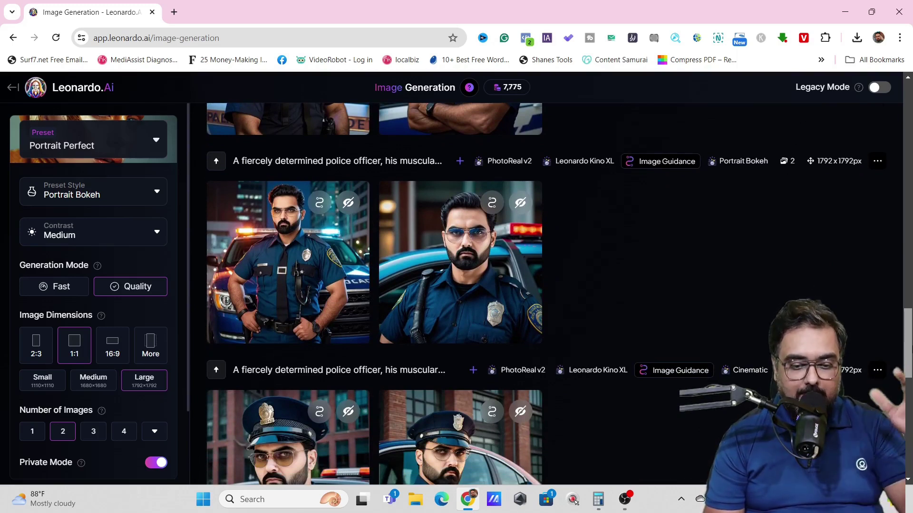
mouse_move(908, 342)
mouse_down()
mouse_move(908, 456)
mouse_move(908, 103)
mouse_up()
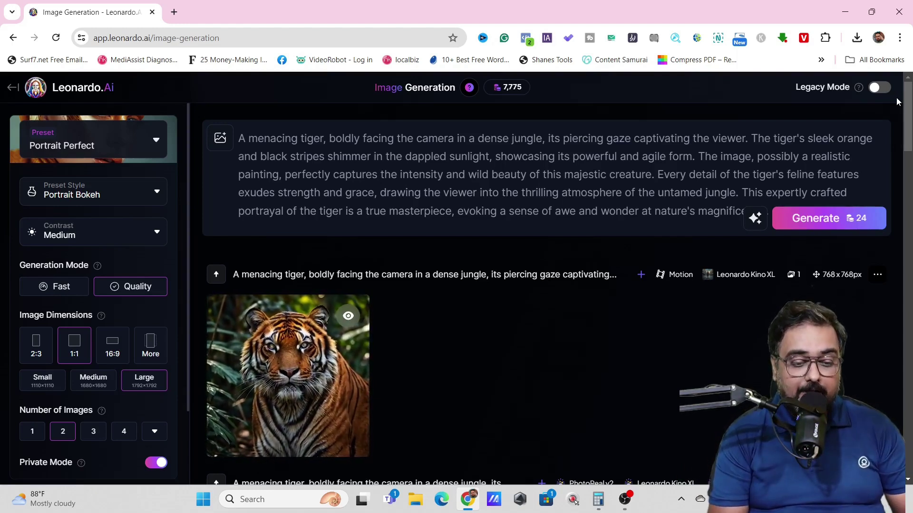
Step: Generate a Motion video using the glasses selfie from Your Uploads as the source
click(14, 88)
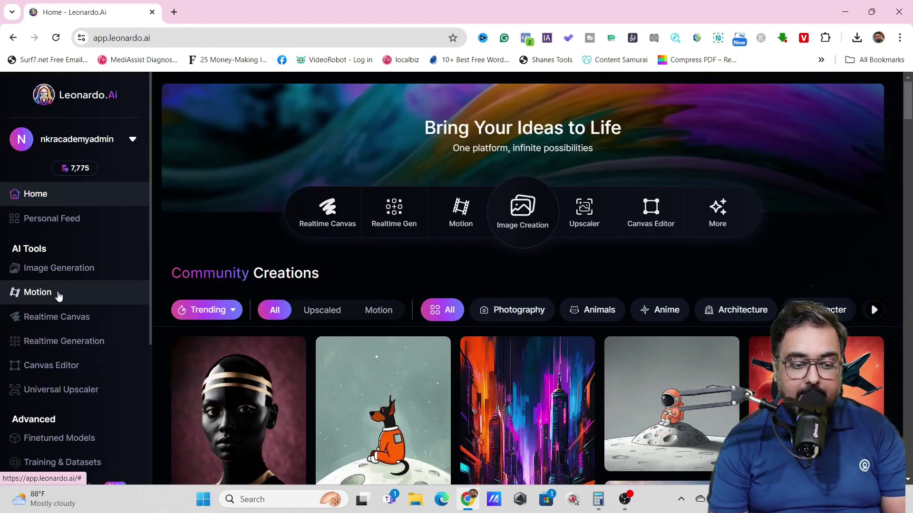
click(38, 292)
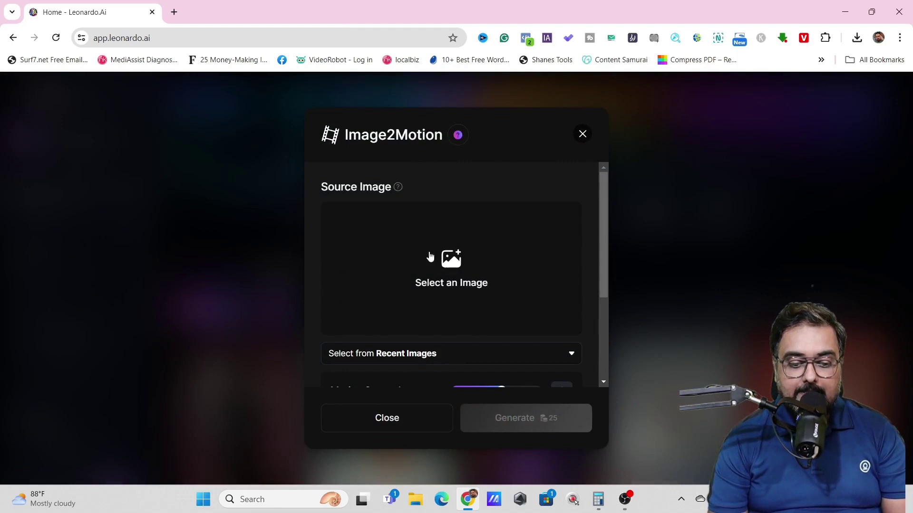
click(451, 257)
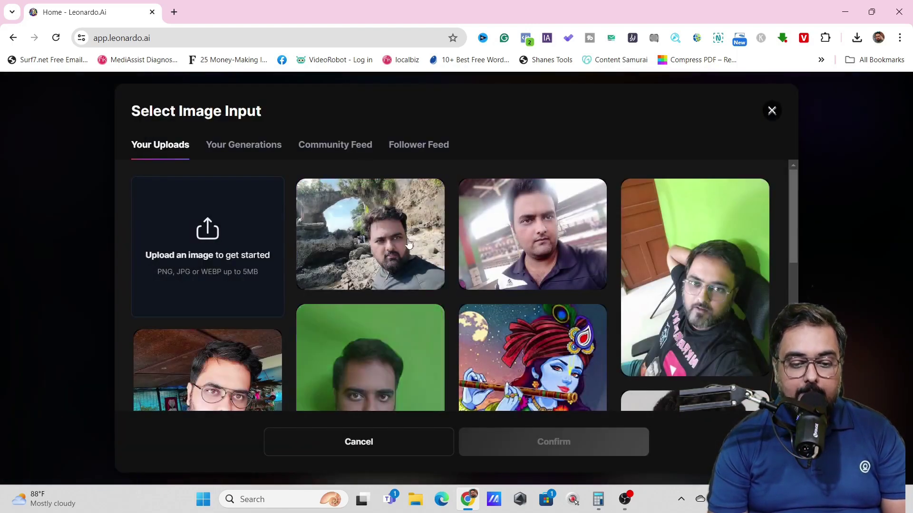
click(243, 372)
click(553, 442)
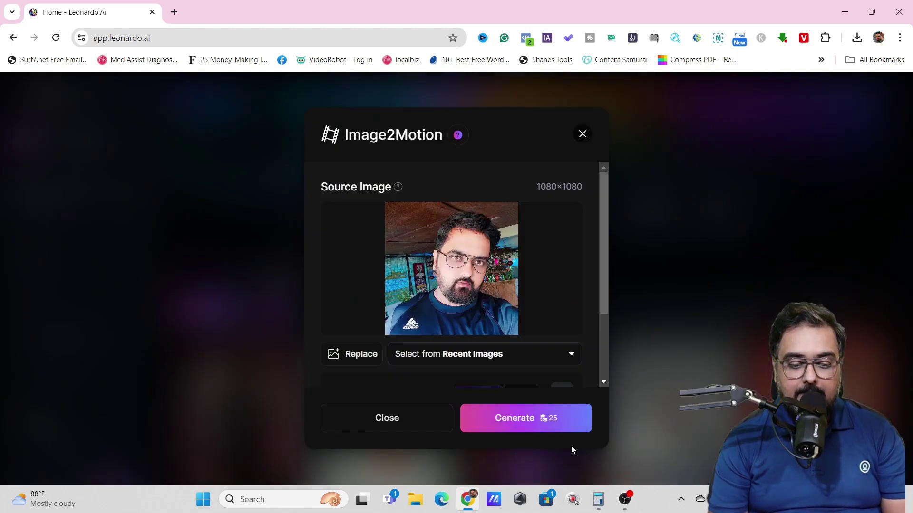
click(510, 420)
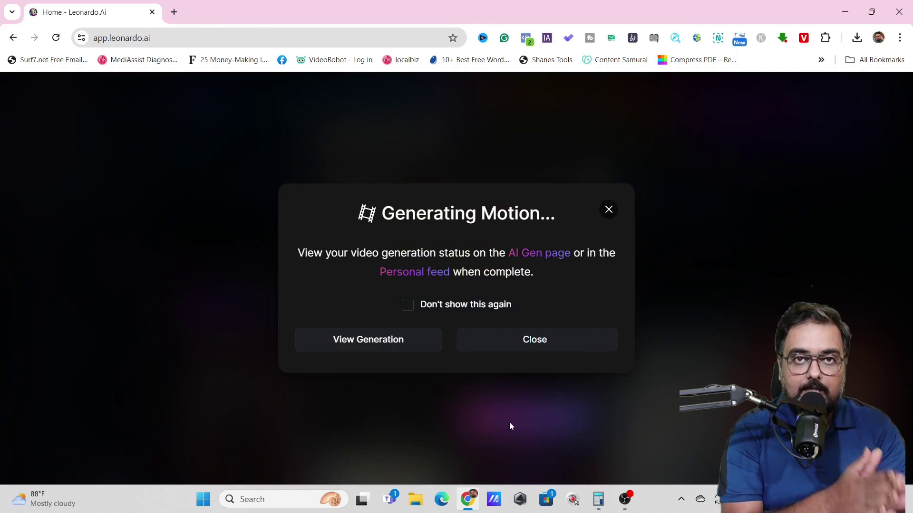
Step: Play back the four-second selfie motion clip, then close the player
click(408, 340)
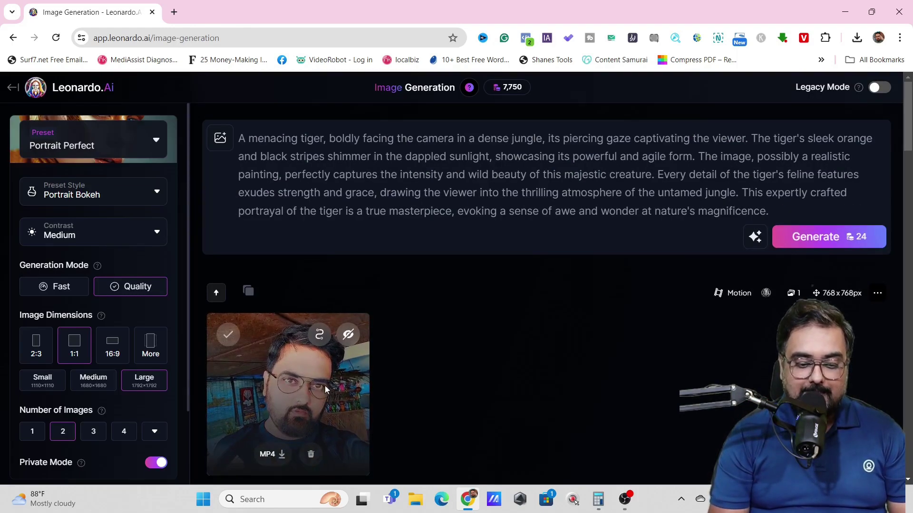
click(324, 386)
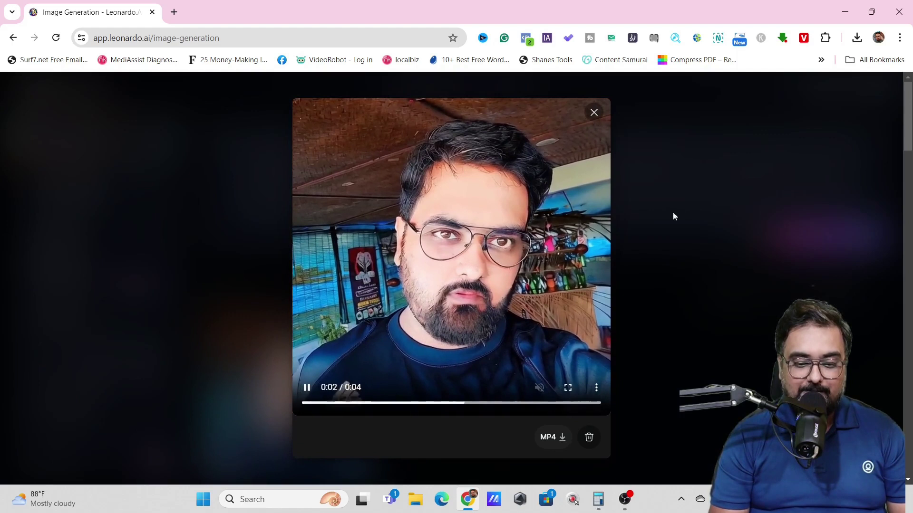
click(593, 114)
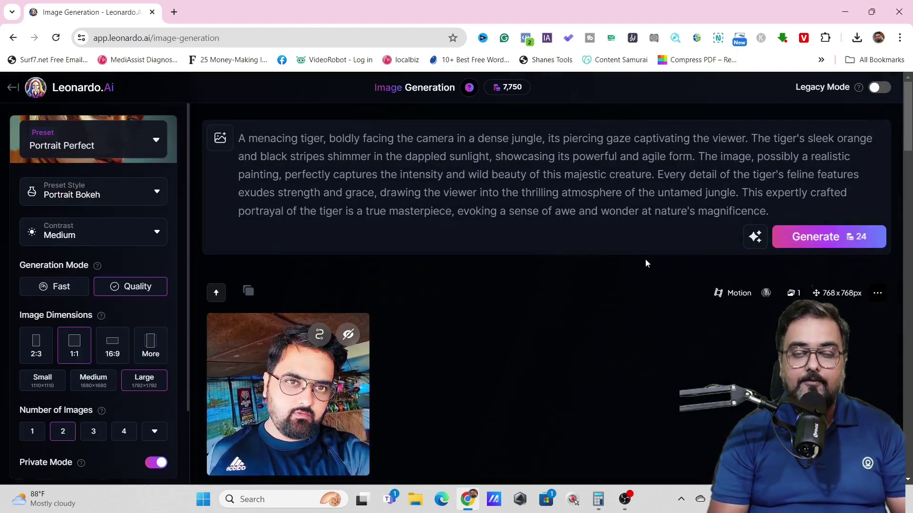